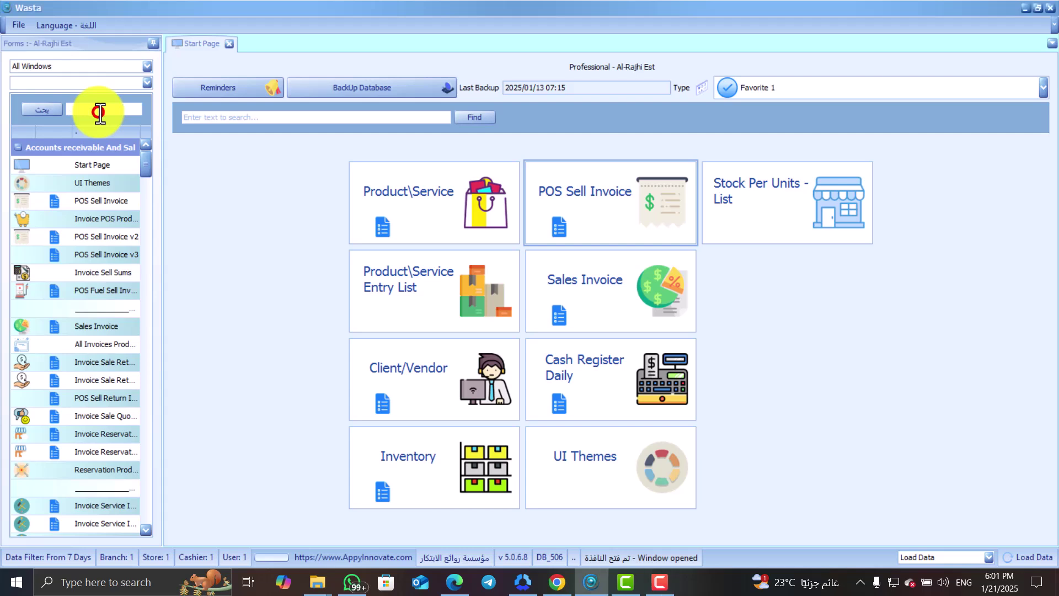
Search the forms list for "client" and open the Client/Vendor Beginning Balance form
{"action": "left_click", "coordinate": [99, 113]}
{"action": "type", "text": "c"}
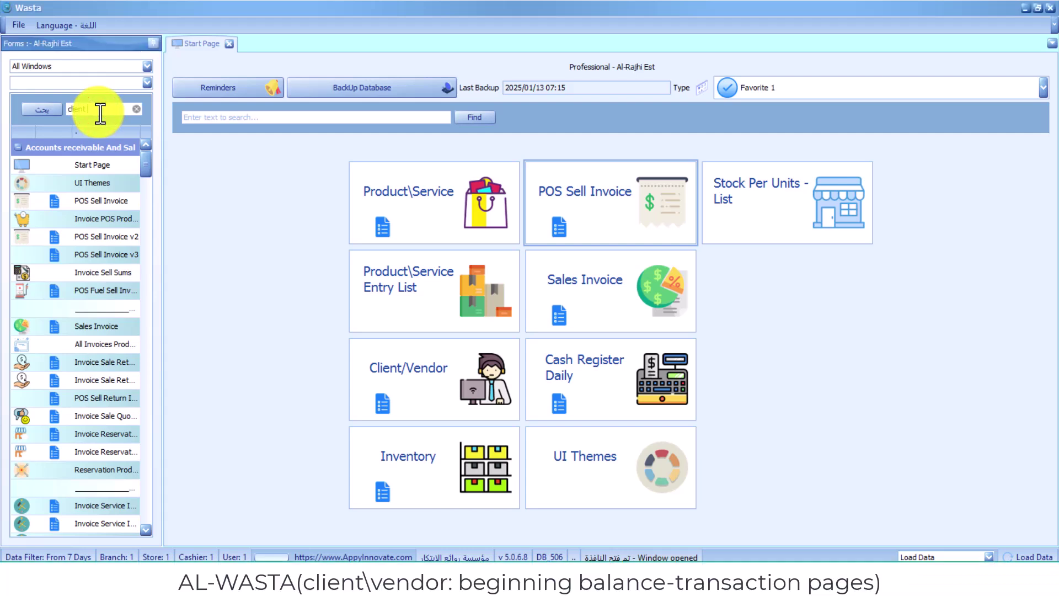
{"action": "type", "text": "lient"}
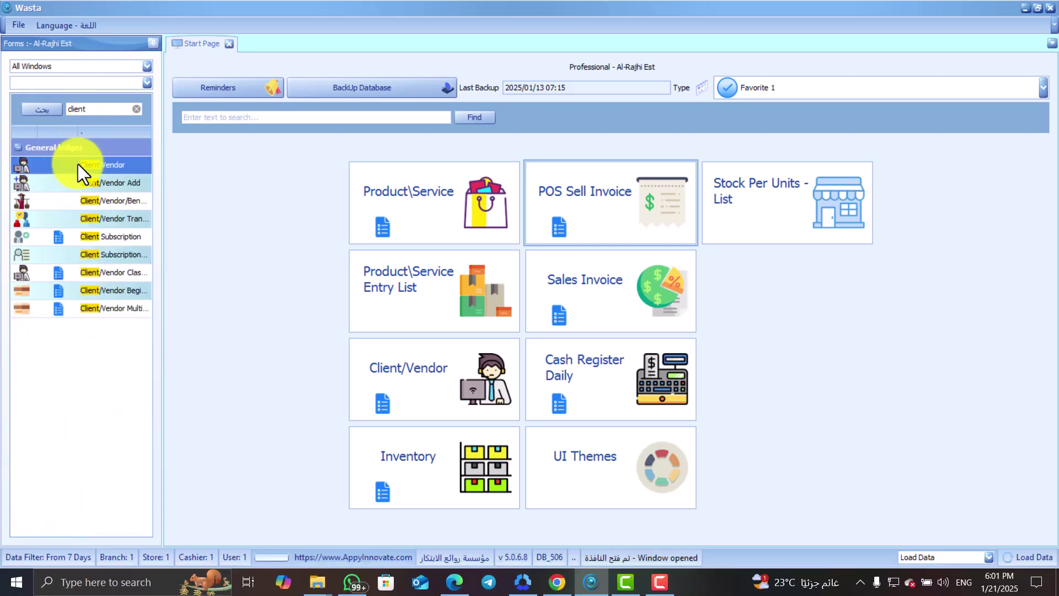
{"action": "double_click", "coordinate": [133, 289]}
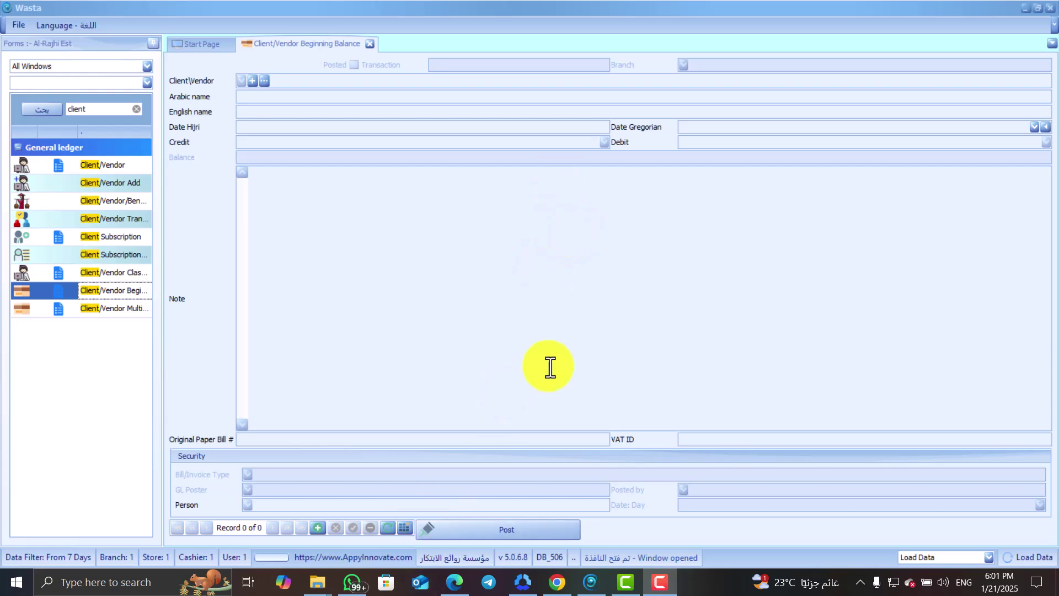
Add a new beginning balance record and assign it to an existing client near the end of the client/vendor list
{"action": "left_click", "coordinate": [320, 526]}
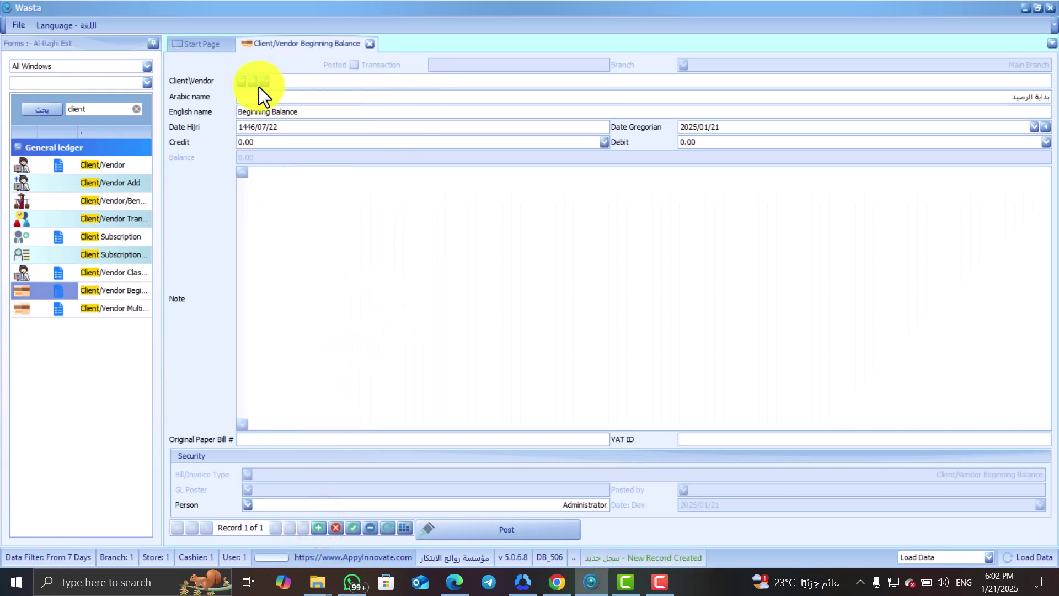
{"action": "left_click", "coordinate": [241, 82]}
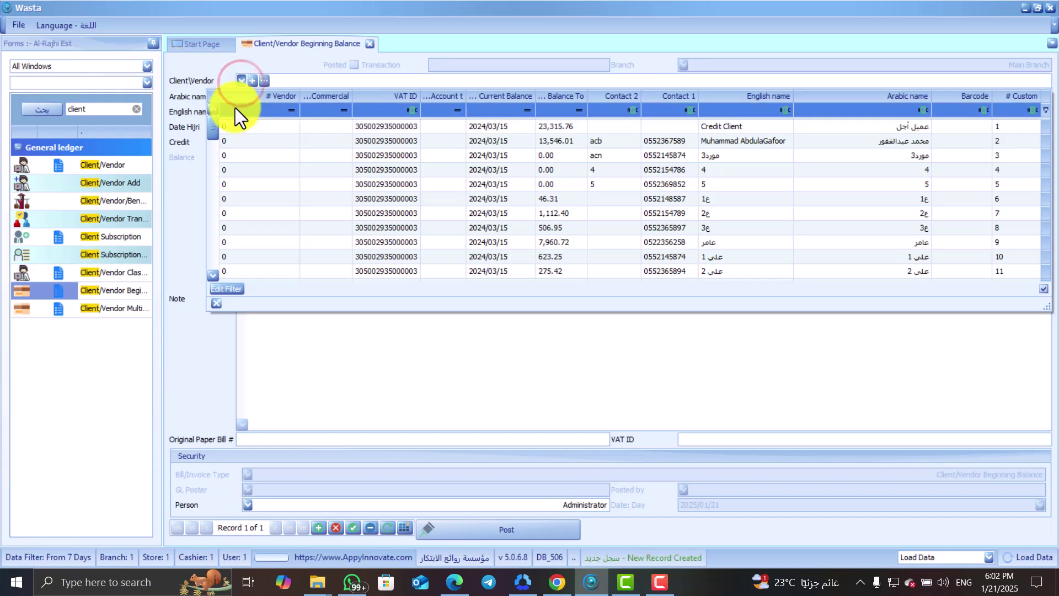
{"action": "left_click_drag", "start_coordinate": [210, 132], "coordinate": [233, 289]}
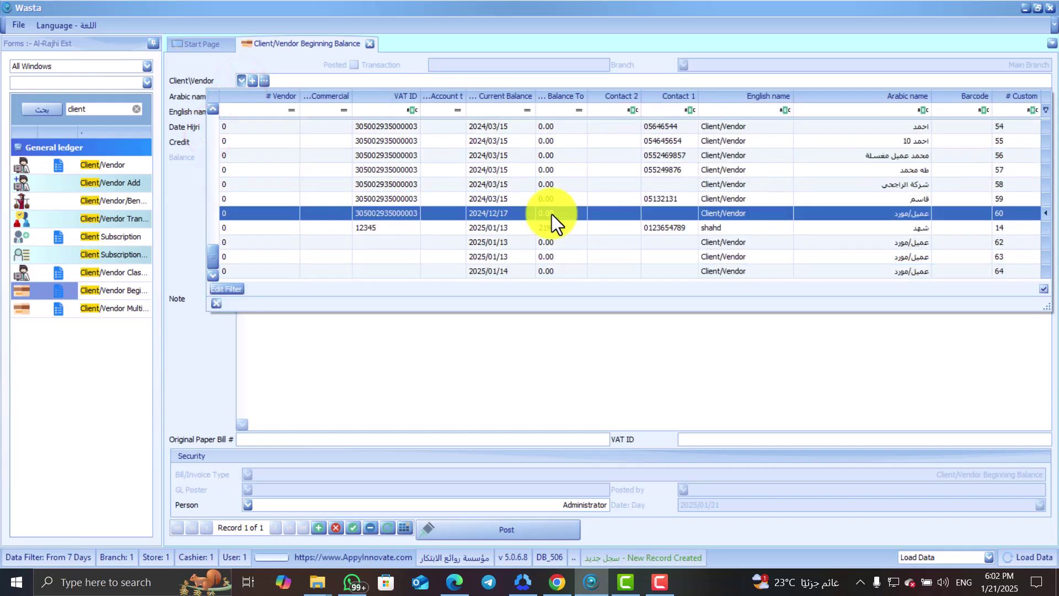
{"action": "left_click", "coordinate": [636, 230]}
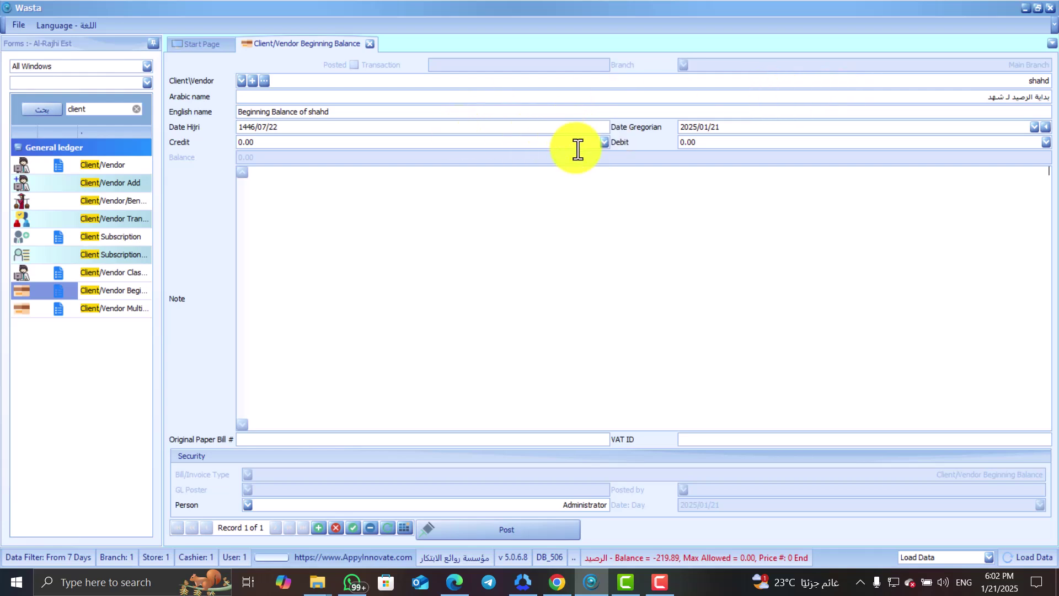
{"action": "left_click", "coordinate": [629, 97]}
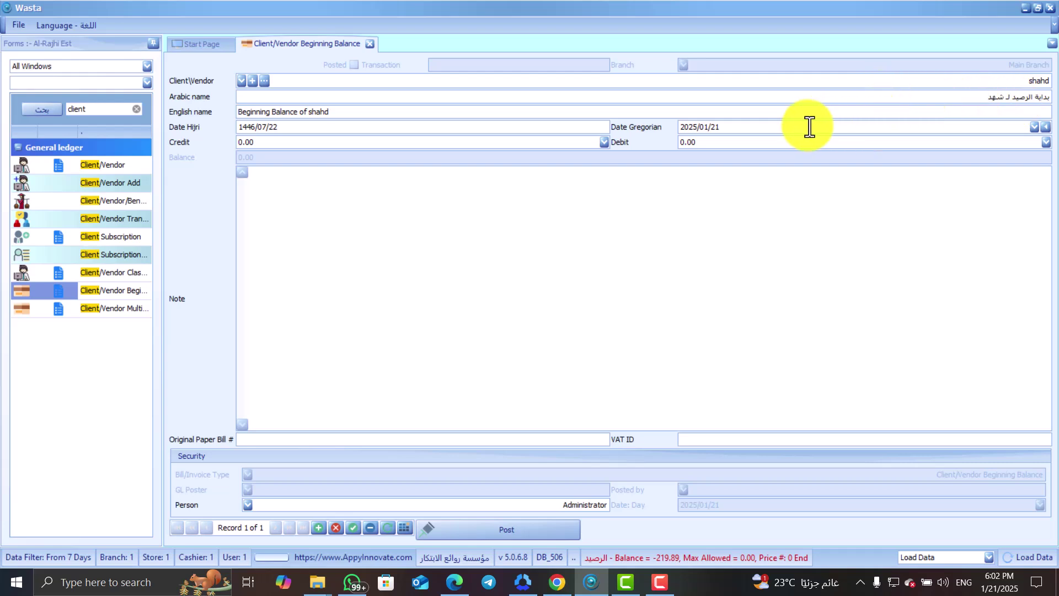
Set the record's Credit amount to 1000
{"action": "left_click", "coordinate": [581, 149]}
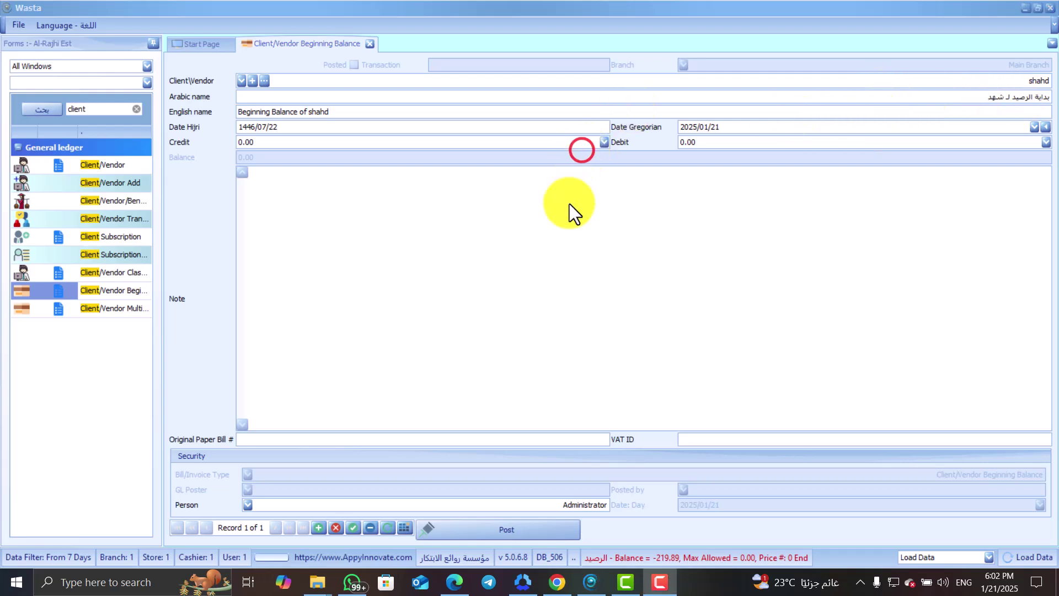
{"action": "left_click", "coordinate": [544, 230]}
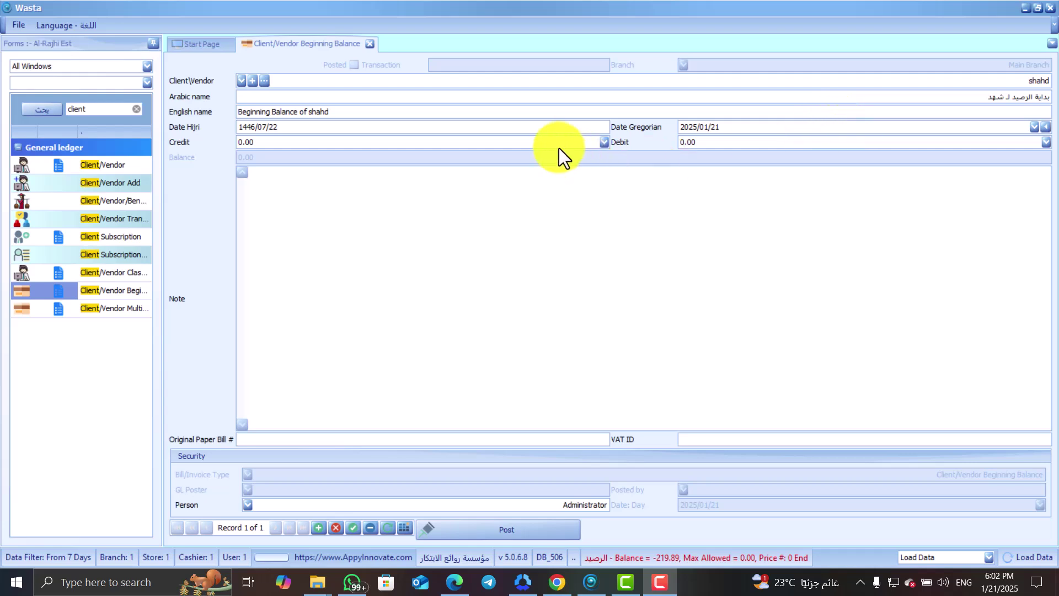
{"action": "left_click", "coordinate": [604, 143]}
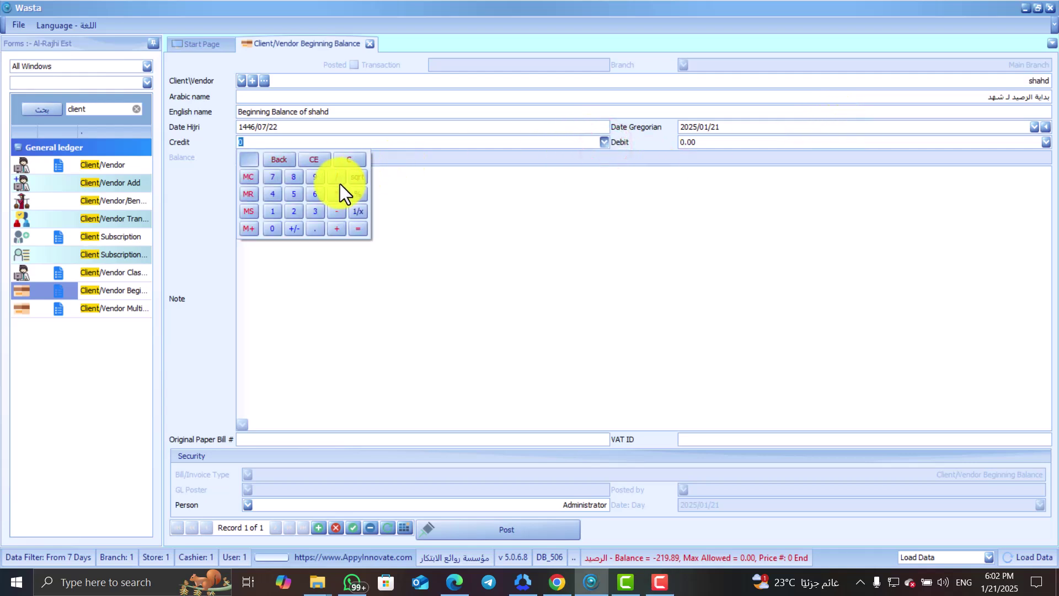
{"action": "type", "text": "1000"}
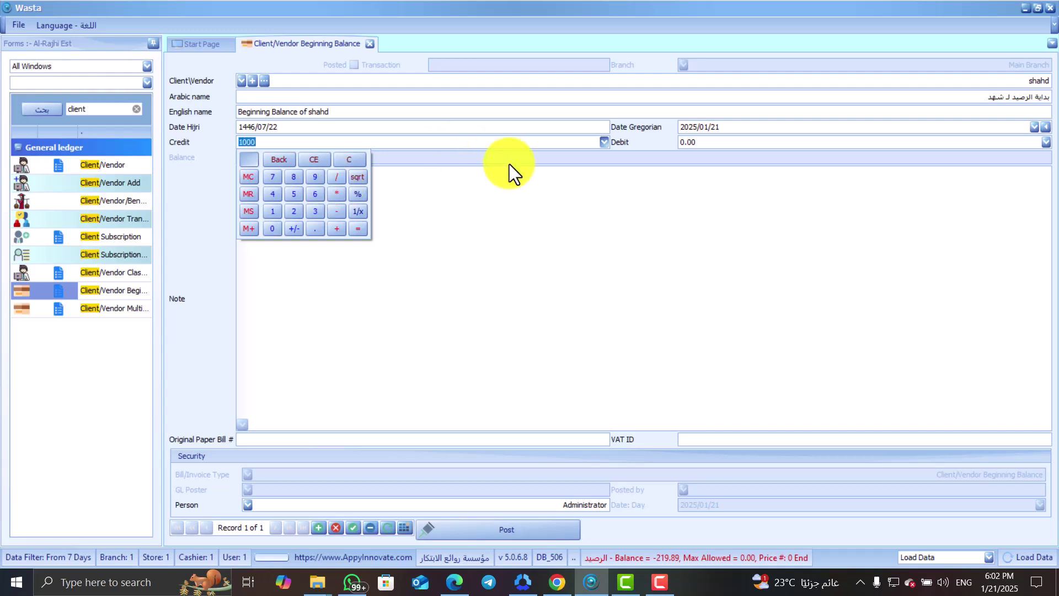
Enter "she is an important vendor" as the record's note
{"action": "left_click", "coordinate": [539, 198]}
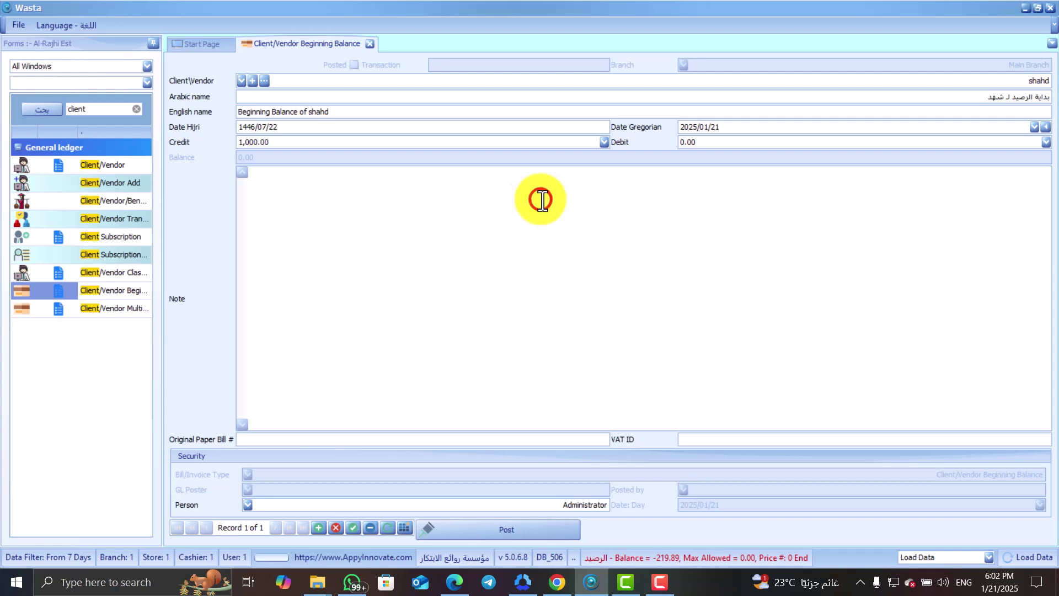
{"action": "type", "text": "n"}
{"action": "type", "text": "he is an"}
{"action": "type", "text": " import"}
{"action": "type", "text": "ant"}
{"action": "type", "text": " vendor"}
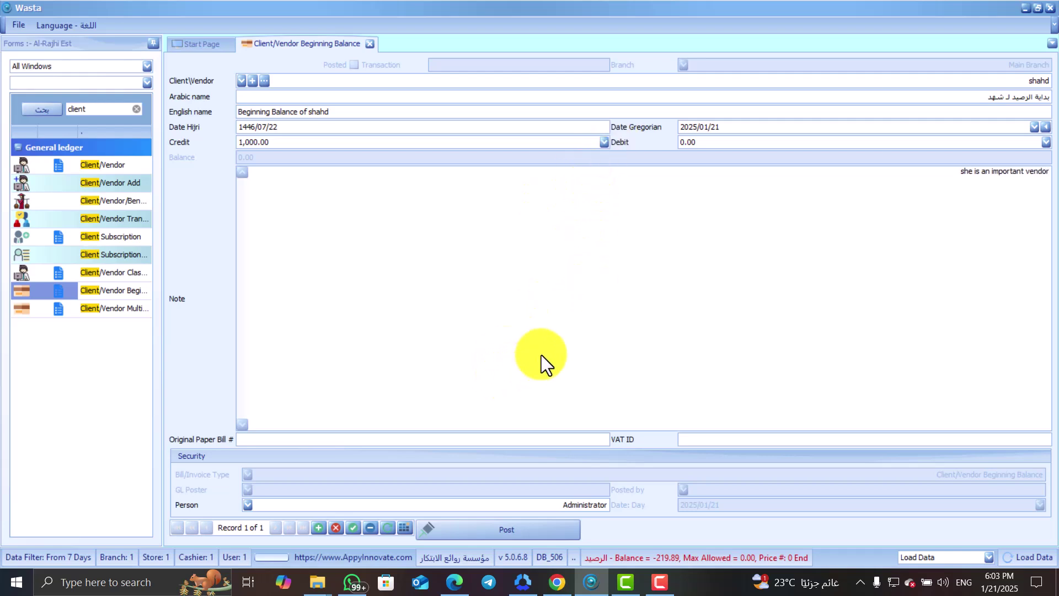
Save the beginning balance record and post it
{"action": "left_click", "coordinate": [353, 528]}
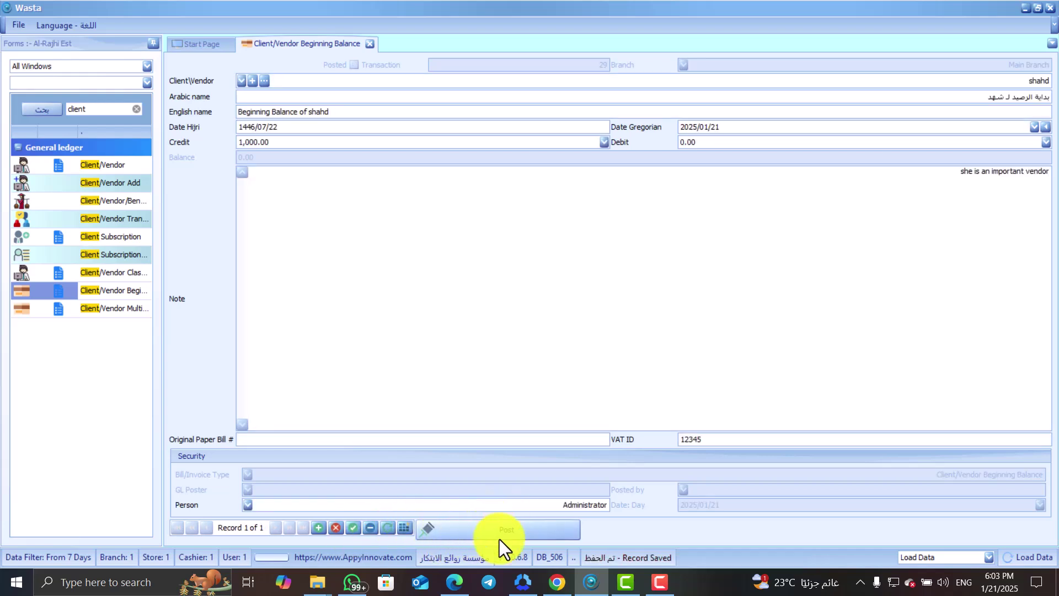
{"action": "left_click", "coordinate": [543, 336]}
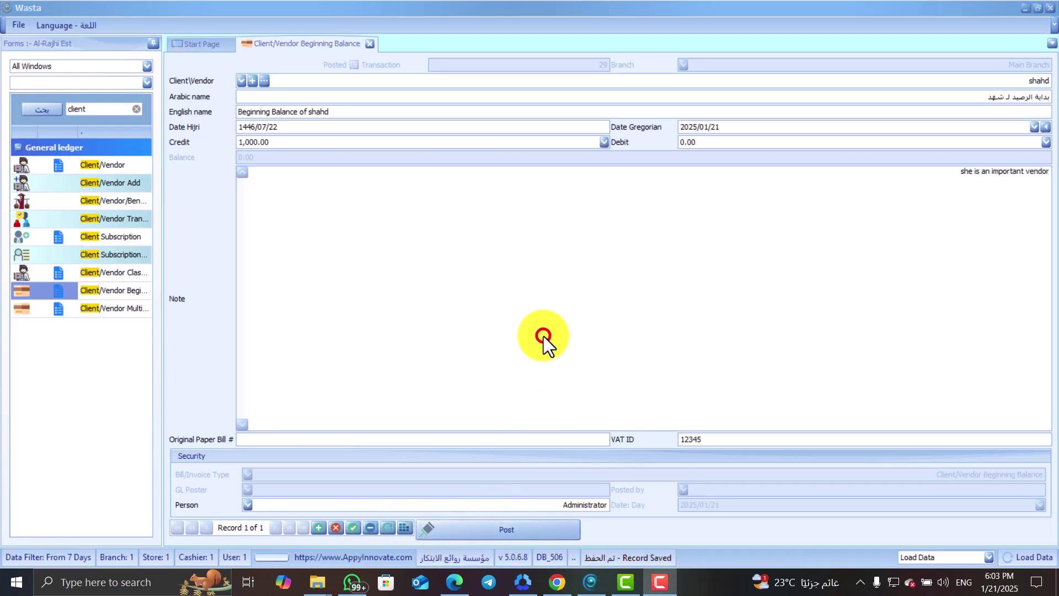
{"action": "left_click", "coordinate": [511, 531]}
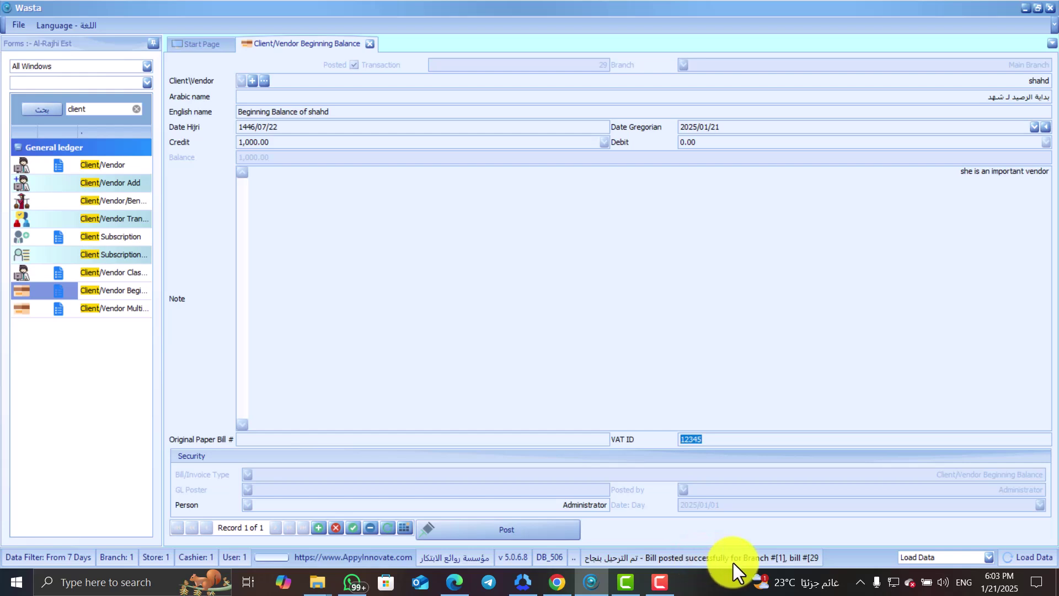
{"action": "left_click", "coordinate": [547, 350]}
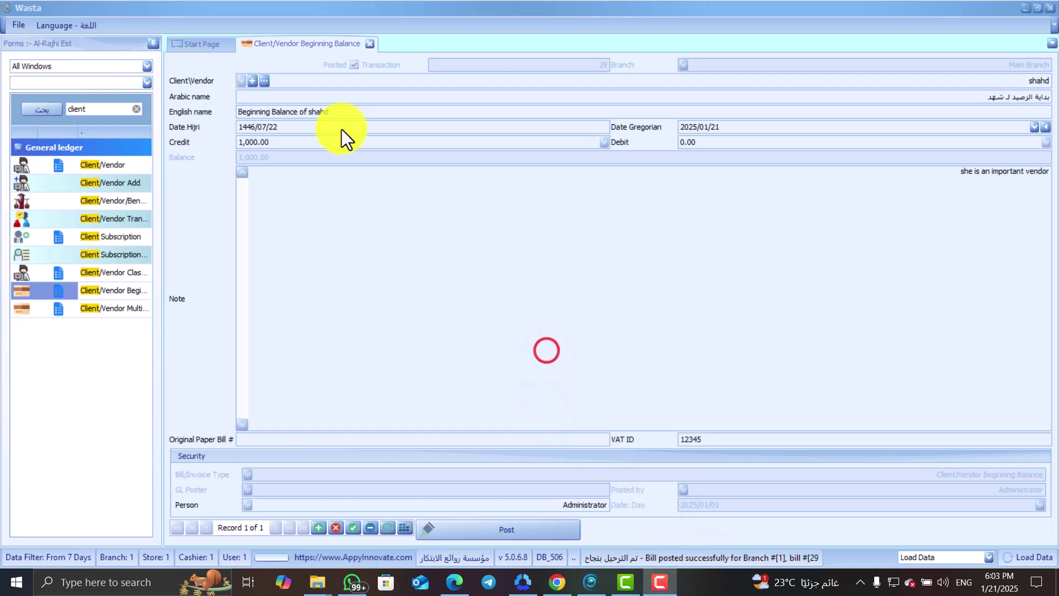
Open the Client/Vendor Beginning Balance list and load its server data with the From Date set to 2018/01/07
{"action": "double_click", "coordinate": [58, 290]}
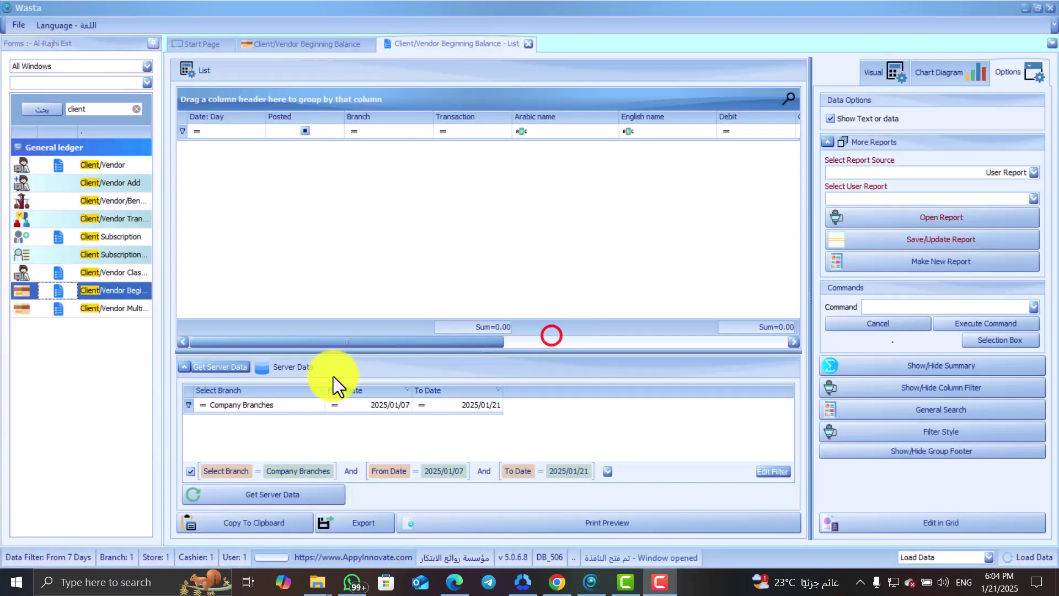
{"action": "left_click", "coordinate": [394, 404]}
{"action": "left_click", "coordinate": [394, 404]}
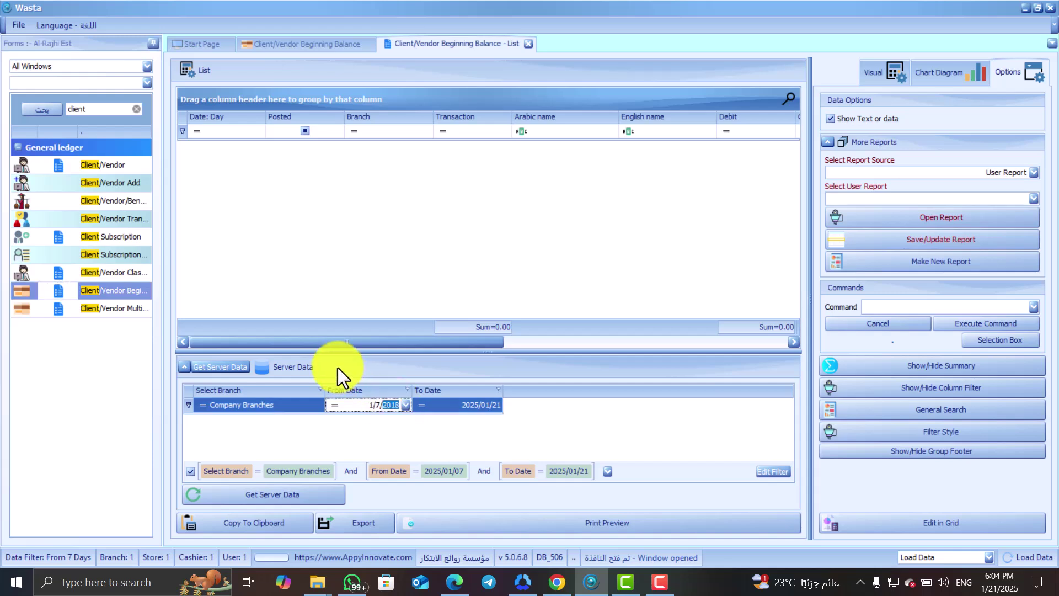
{"action": "left_click", "coordinate": [207, 370]}
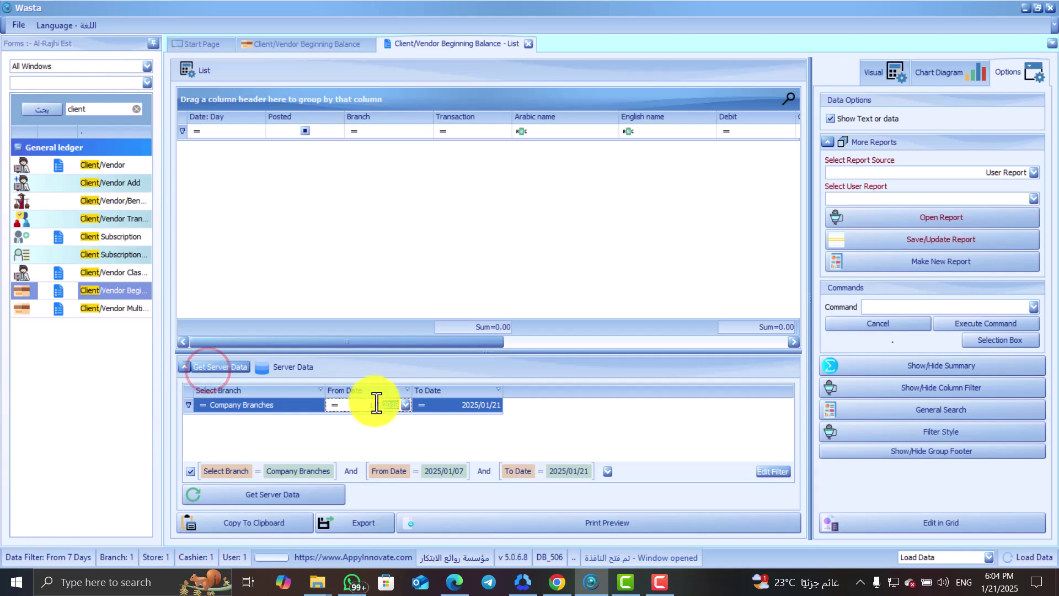
{"action": "key", "text": "Tab"}
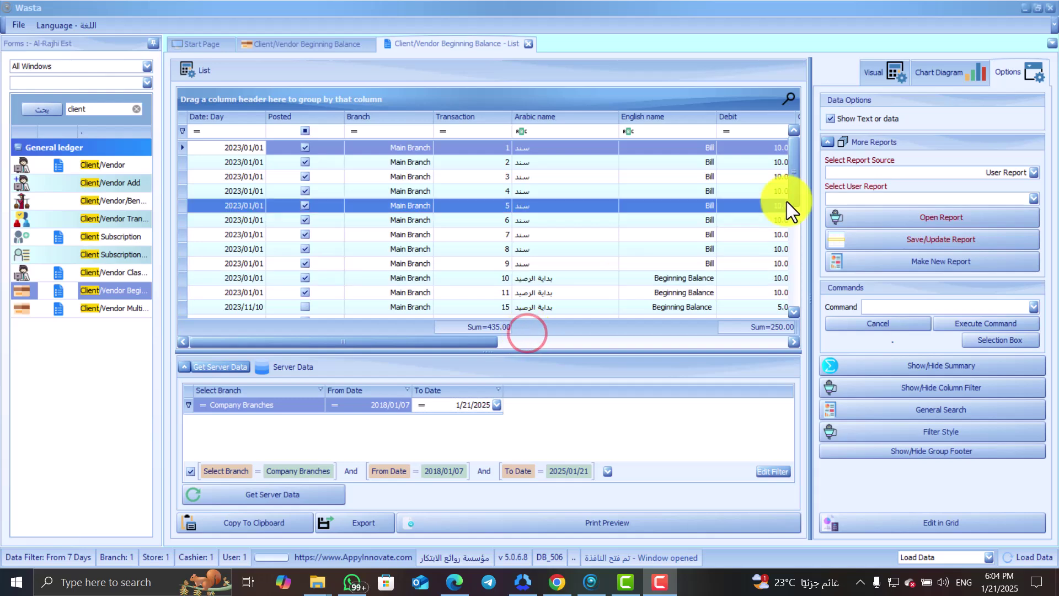
Group the list by English name to inspect the first Beginning Balance group, and return that column to the grid between Posted and Branch
{"action": "mouse_move", "coordinate": [793, 153]}
{"action": "left_mouse_down"}
{"action": "mouse_move", "coordinate": [808, 284]}
{"action": "mouse_move", "coordinate": [782, 155]}
{"action": "left_mouse_up"}
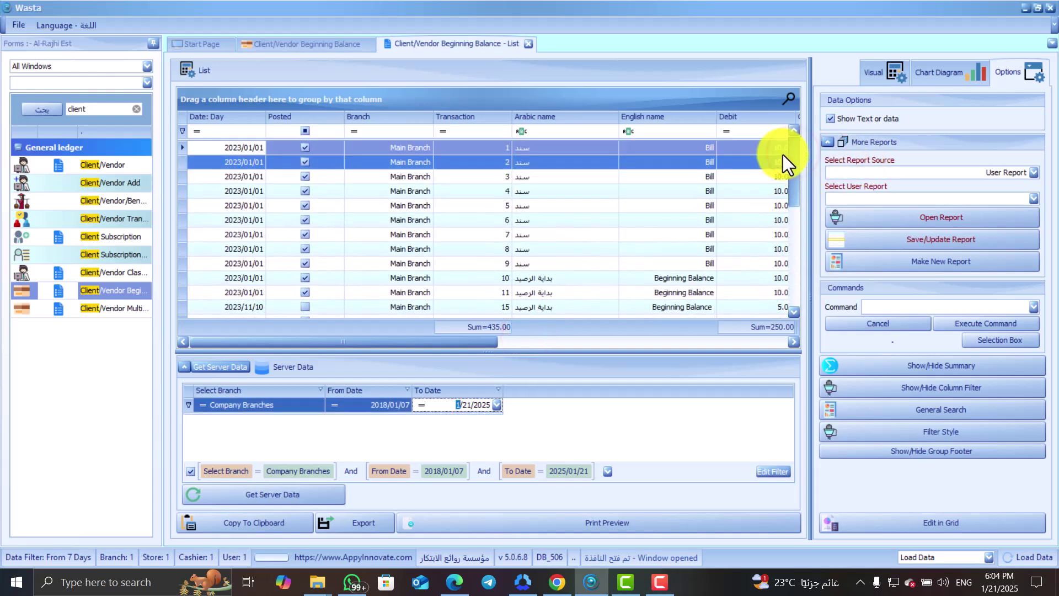
{"action": "left_click_drag", "start_coordinate": [649, 114], "coordinate": [365, 98]}
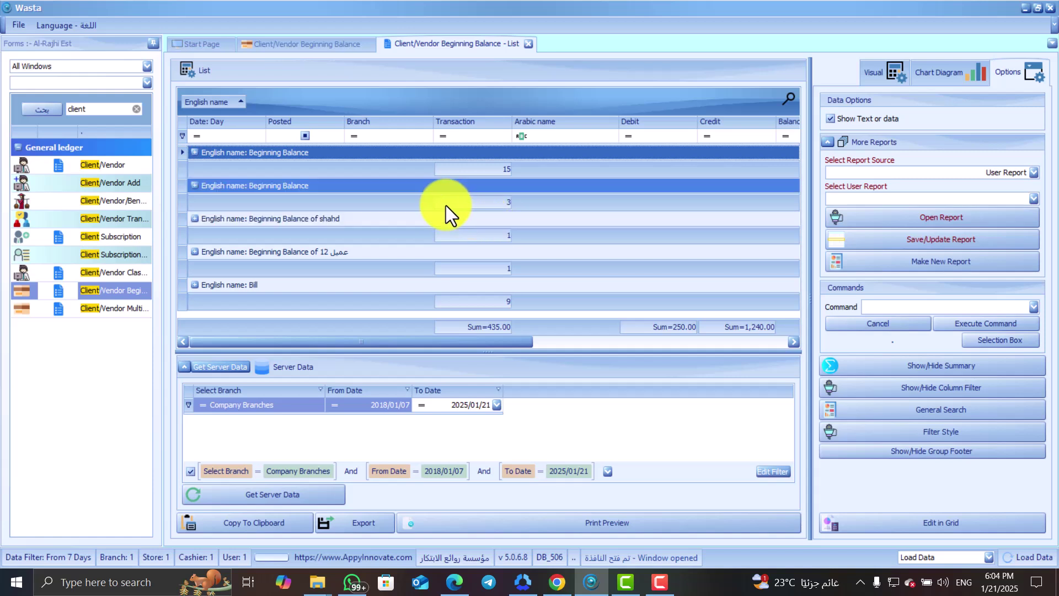
{"action": "left_click", "coordinate": [194, 154]}
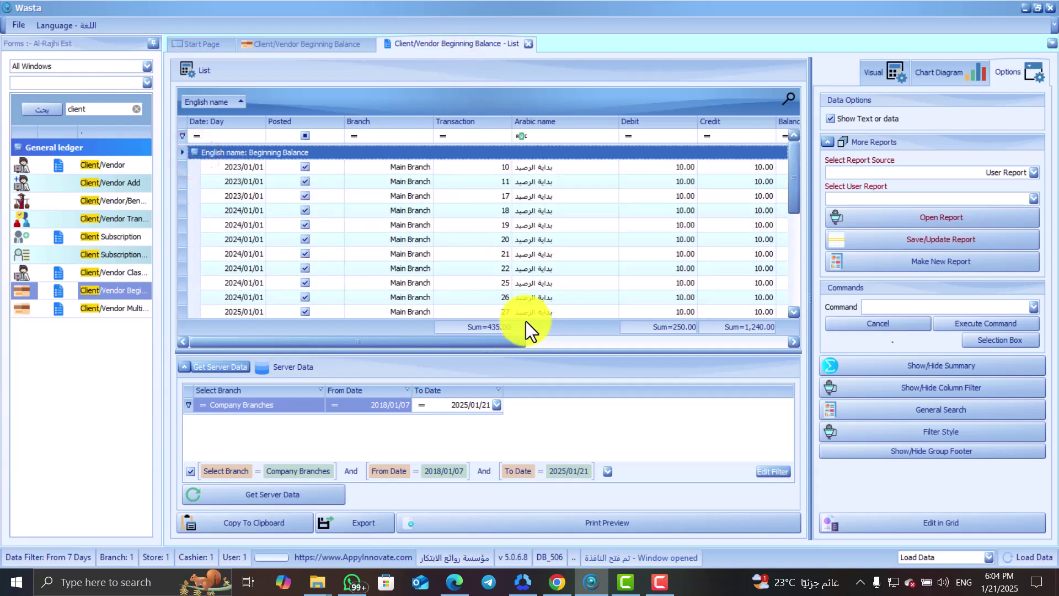
{"action": "mouse_move", "coordinate": [799, 174]}
{"action": "left_mouse_down"}
{"action": "mouse_move", "coordinate": [796, 226]}
{"action": "mouse_move", "coordinate": [796, 161]}
{"action": "left_mouse_up"}
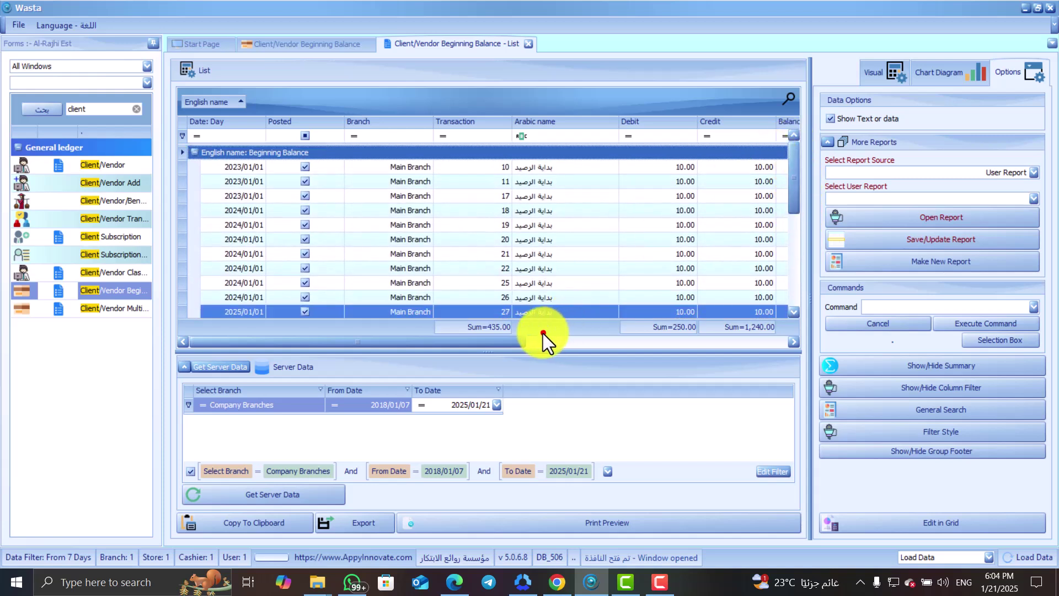
{"action": "left_click_drag", "start_coordinate": [199, 105], "coordinate": [312, 119]}
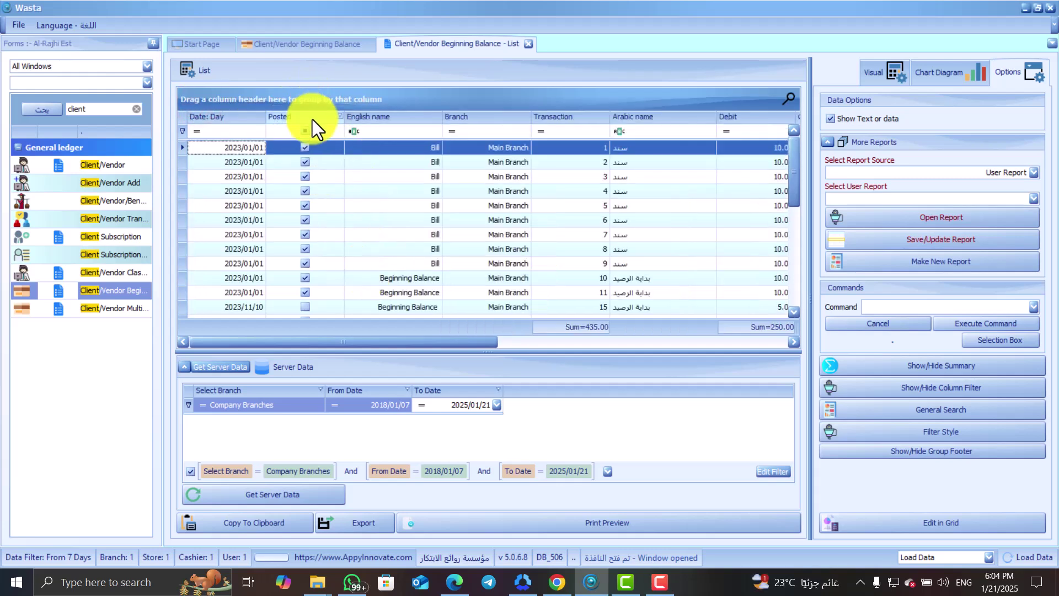
Open the column chooser to review the additional columns available for the list, and close it
{"action": "right_click", "coordinate": [376, 117]}
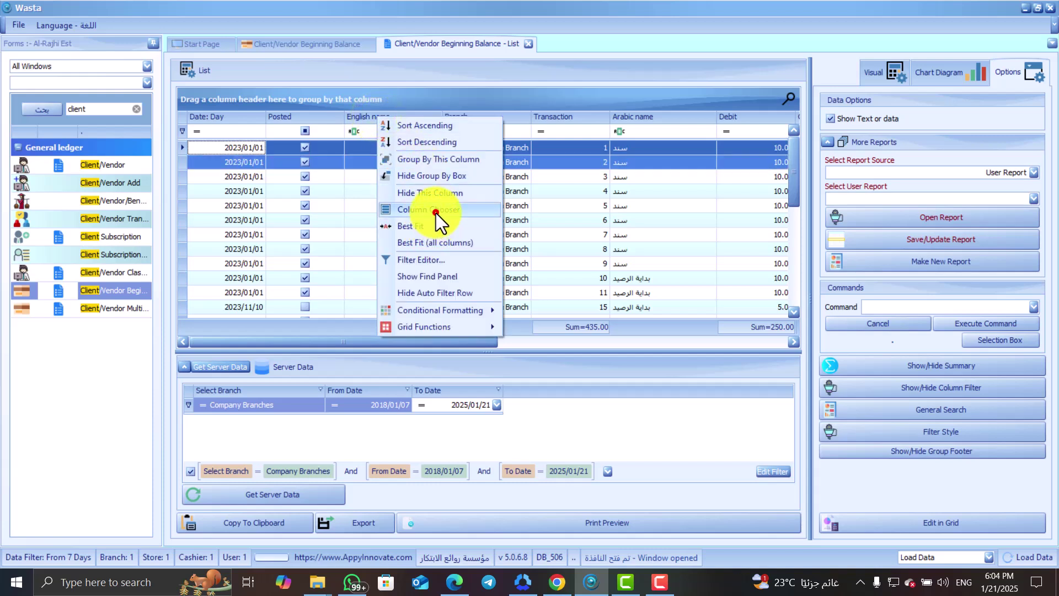
{"action": "left_click", "coordinate": [432, 210]}
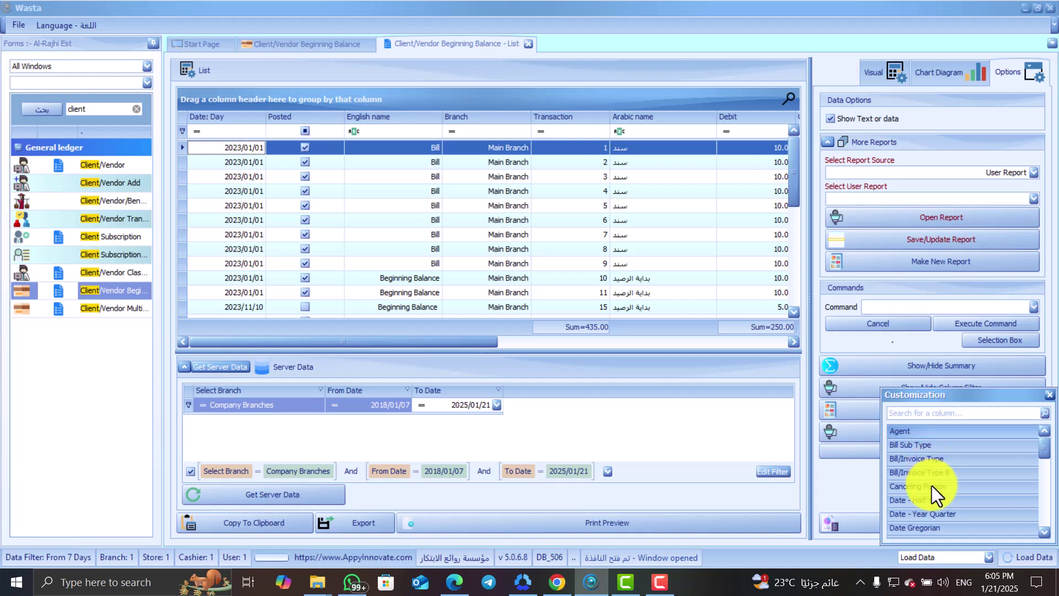
{"action": "left_click_drag", "start_coordinate": [931, 495], "coordinate": [571, 328]}
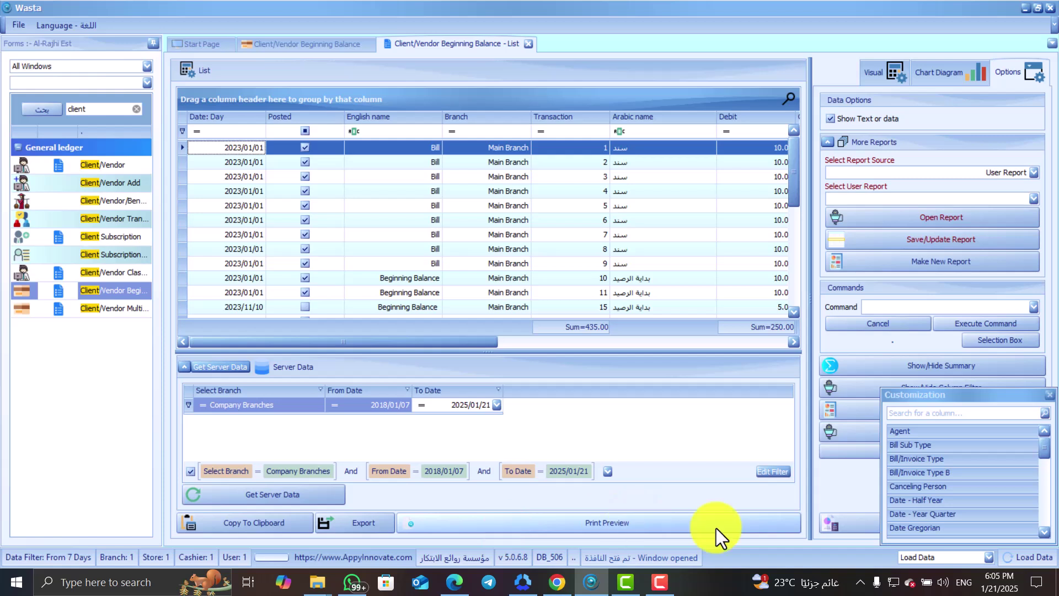
{"action": "left_click", "coordinate": [1049, 394]}
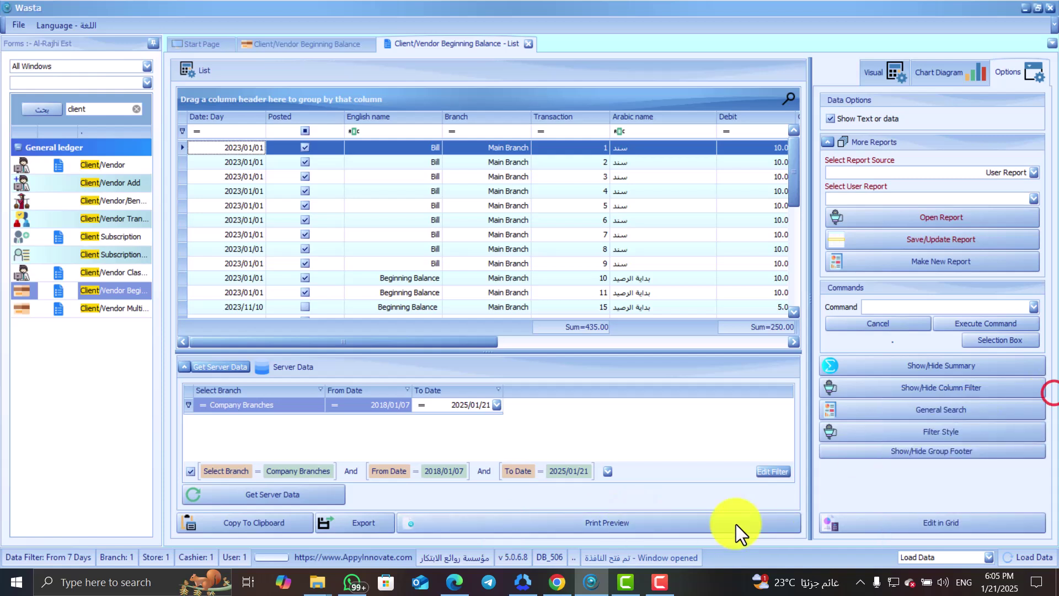
Open the print preview of the beginning balance list and show the available export file formats
{"action": "left_click", "coordinate": [703, 529]}
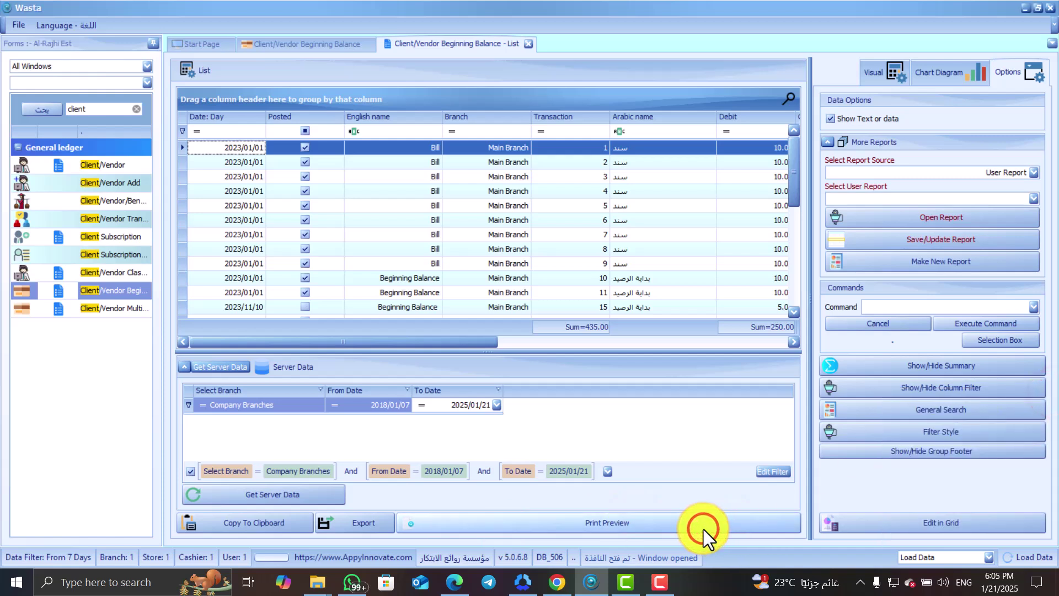
{"action": "left_click", "coordinate": [600, 522]}
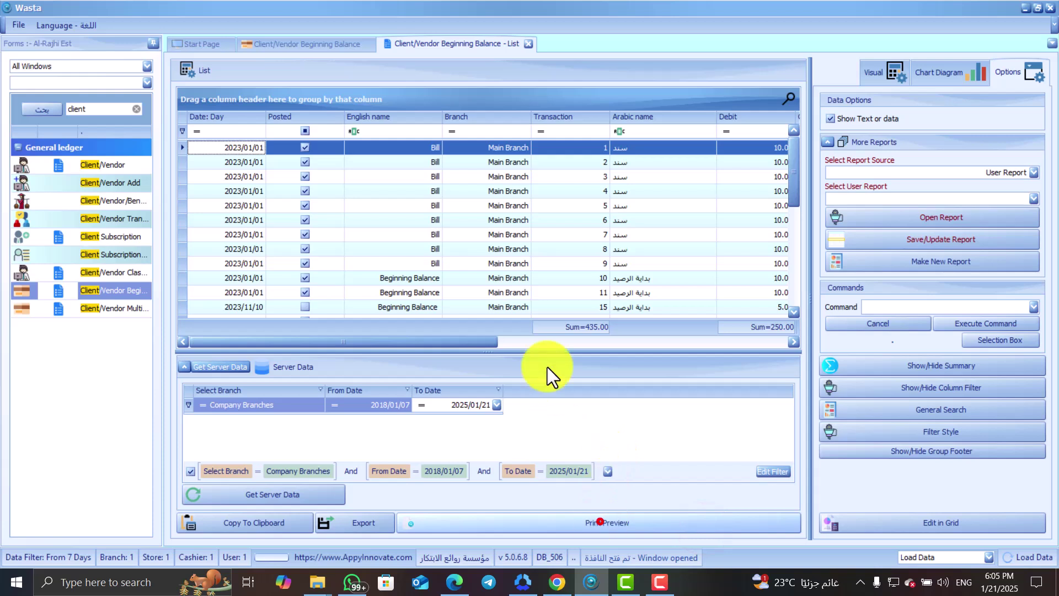
{"action": "left_click", "coordinate": [539, 338]}
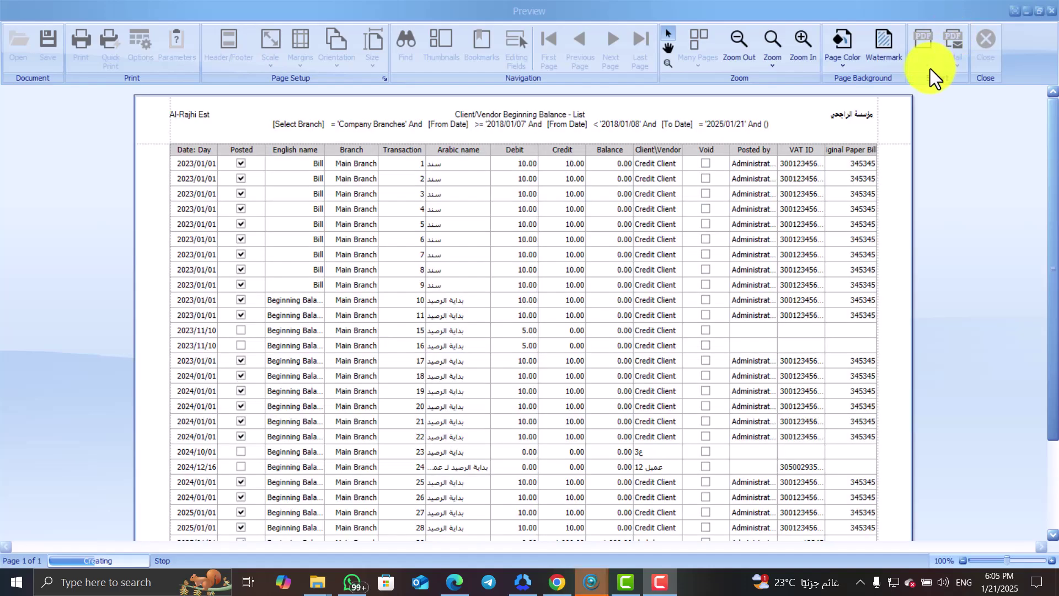
{"action": "left_click", "coordinate": [928, 69]}
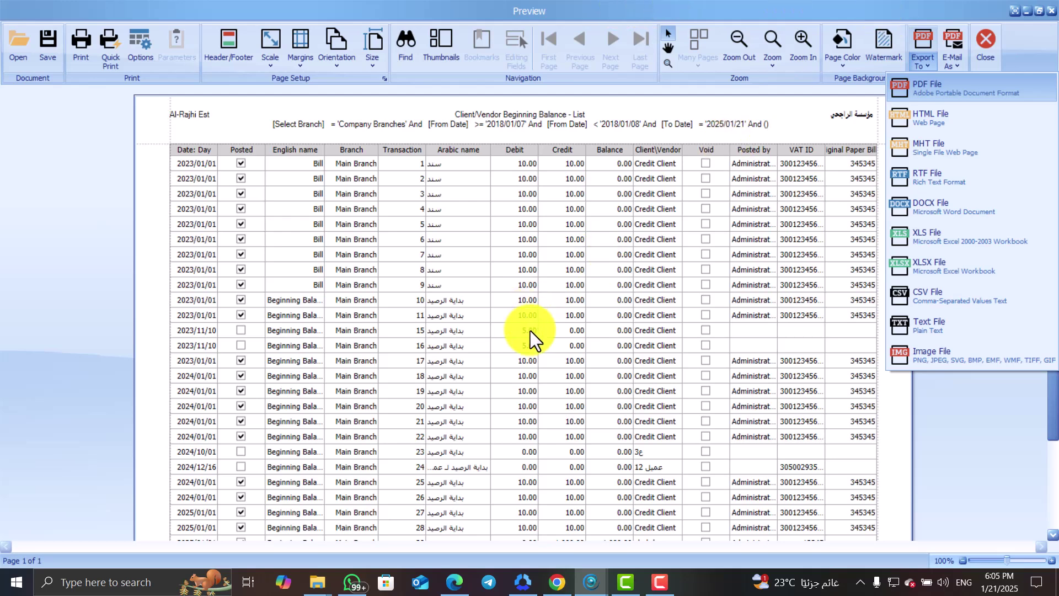
Close the print preview of the beginning balance list and open the Client/Vendor Transaction list
{"action": "key", "text": "Escape"}
{"action": "left_click", "coordinate": [247, 296]}
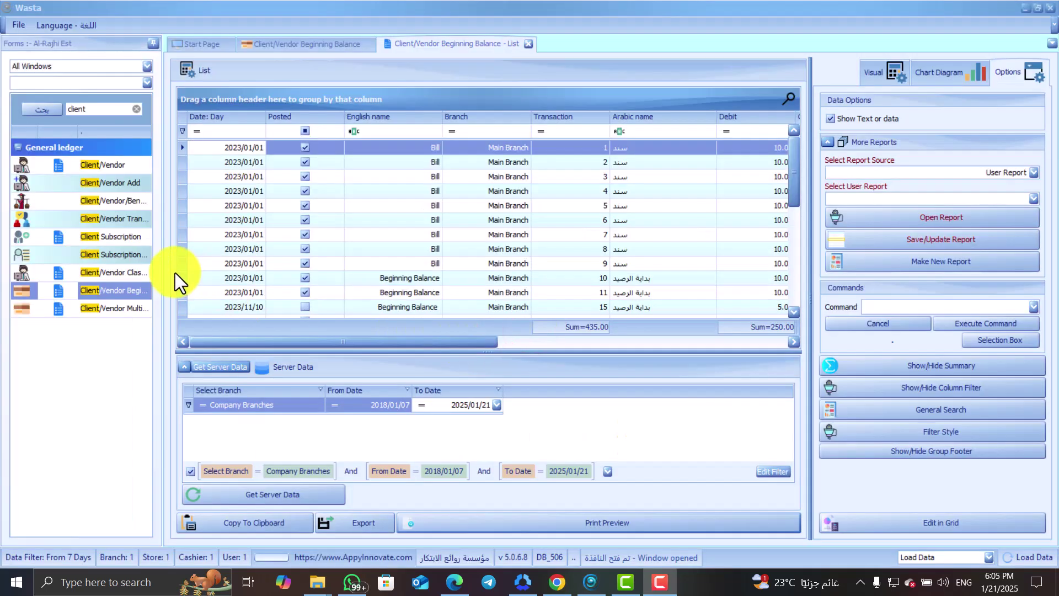
{"action": "left_click", "coordinate": [135, 223]}
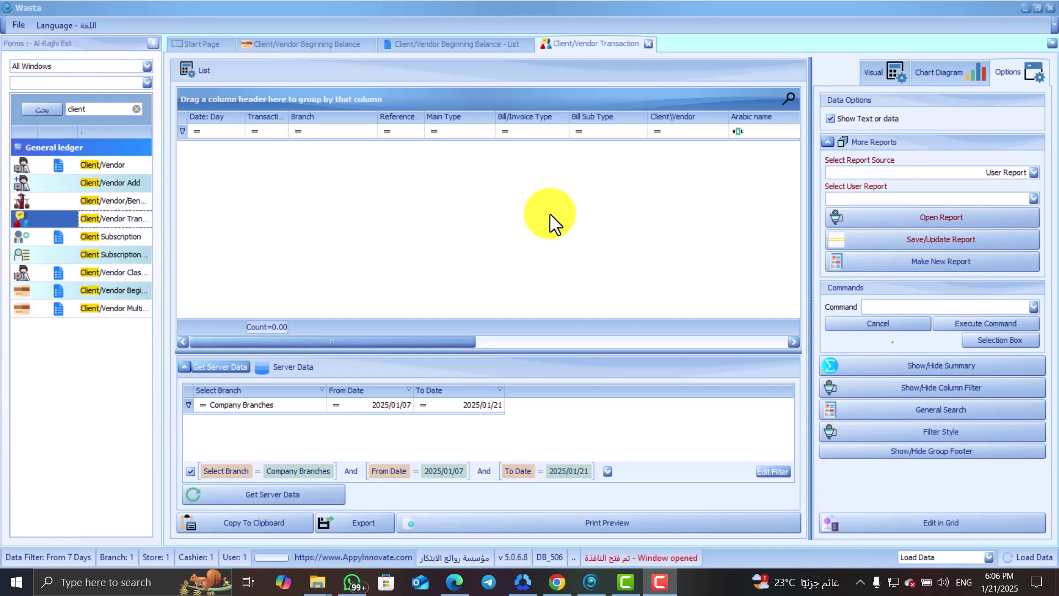
Load the transaction list's server data, set its From Date to 2020/01/07, and sort the list by Bill Sub Type
{"action": "left_click", "coordinate": [448, 319]}
{"action": "left_click", "coordinate": [402, 403]}
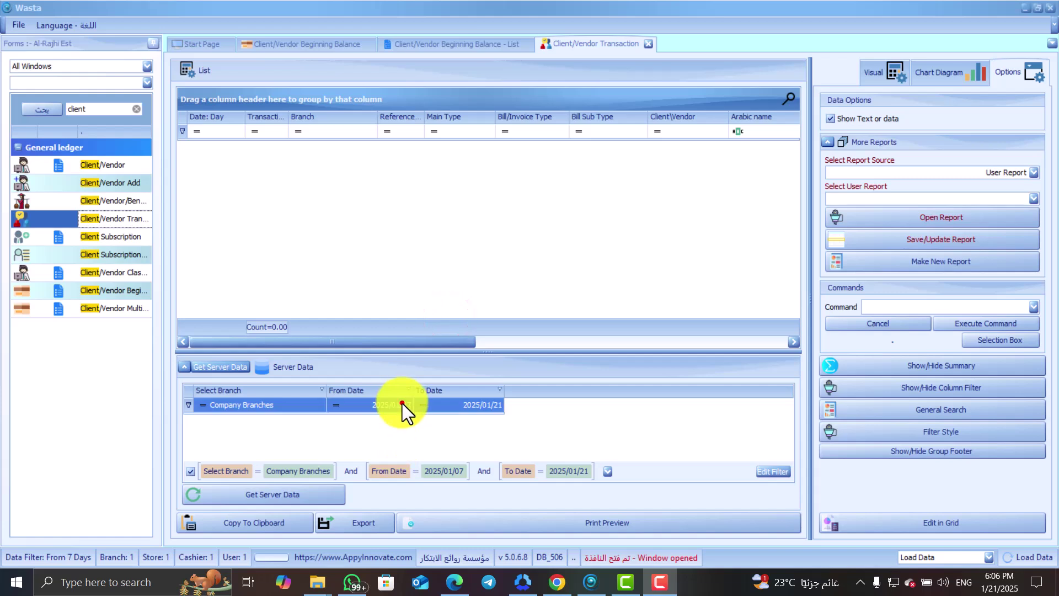
{"action": "left_click", "coordinate": [395, 403]}
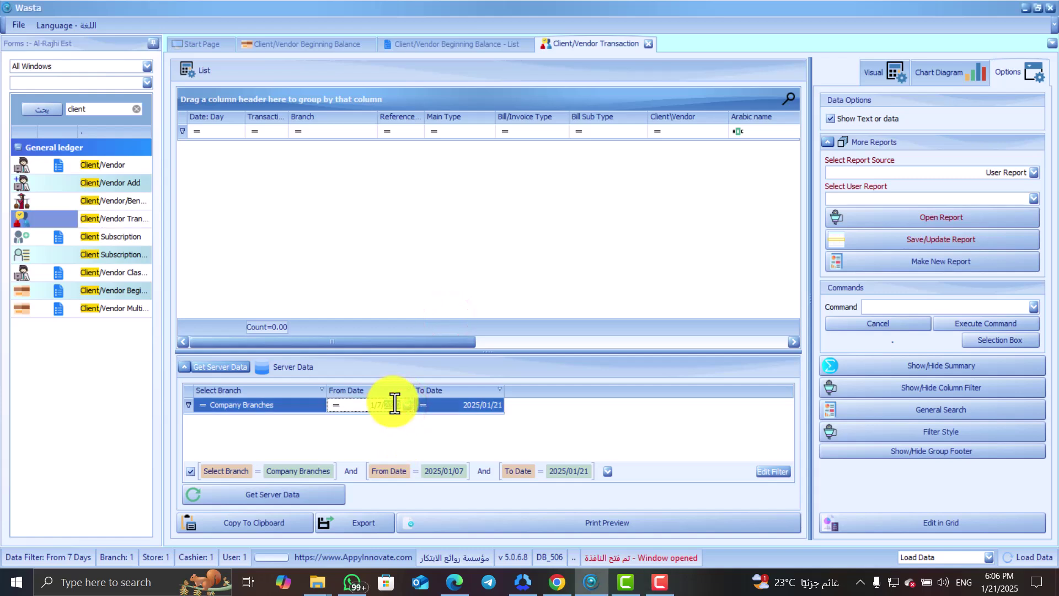
{"action": "left_click", "coordinate": [230, 365]}
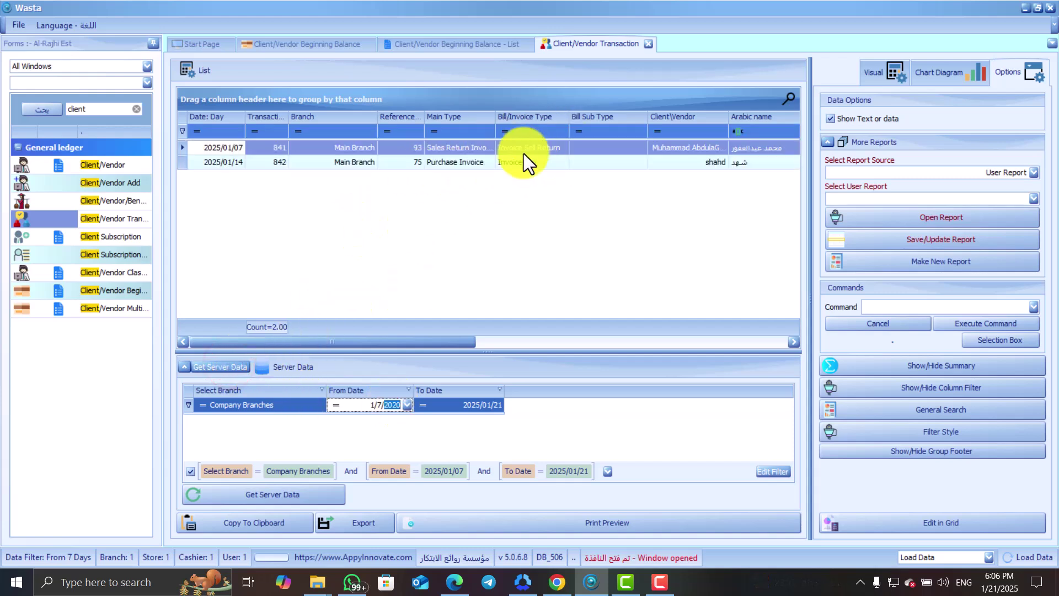
{"action": "left_click", "coordinate": [558, 266]}
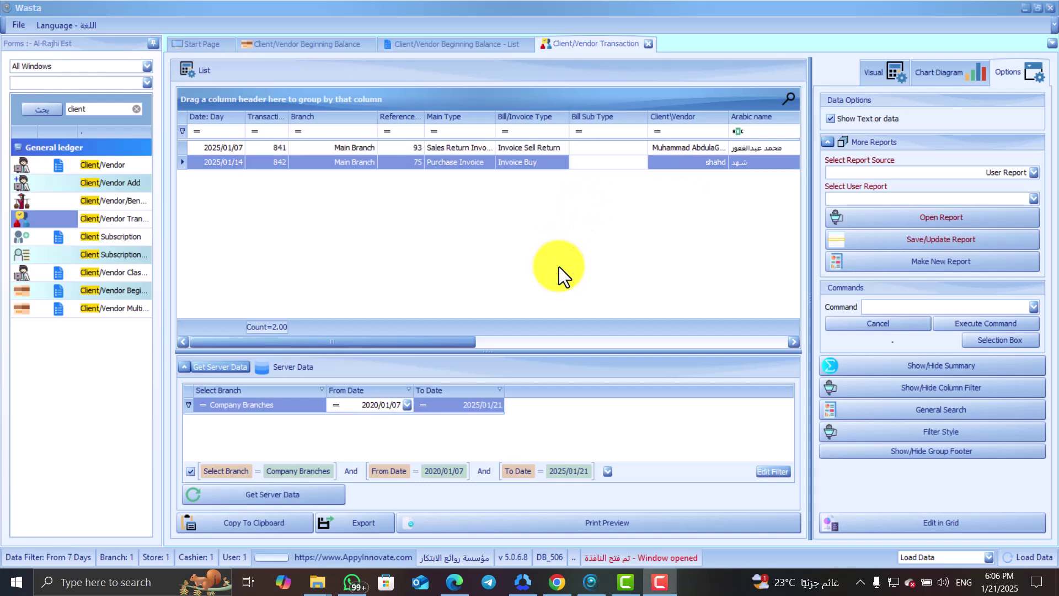
{"action": "left_click", "coordinate": [632, 116]}
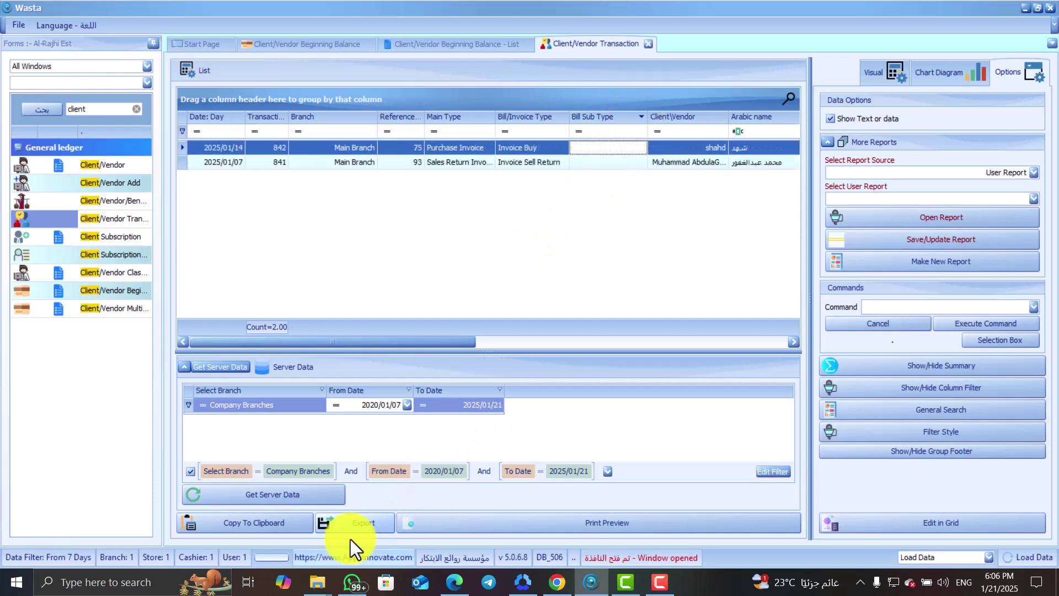
Start exporting the transaction list as an Excel (.xlsx) file with the Text data type and grid lines shown
{"action": "left_click", "coordinate": [364, 524]}
{"action": "left_click", "coordinate": [364, 524]}
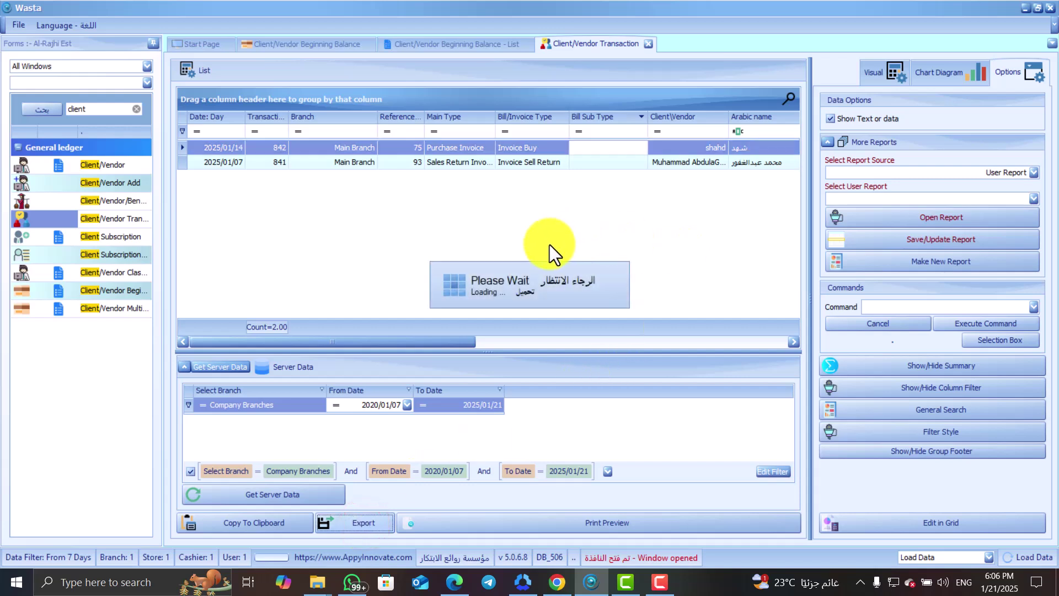
{"action": "left_click", "coordinate": [535, 243]}
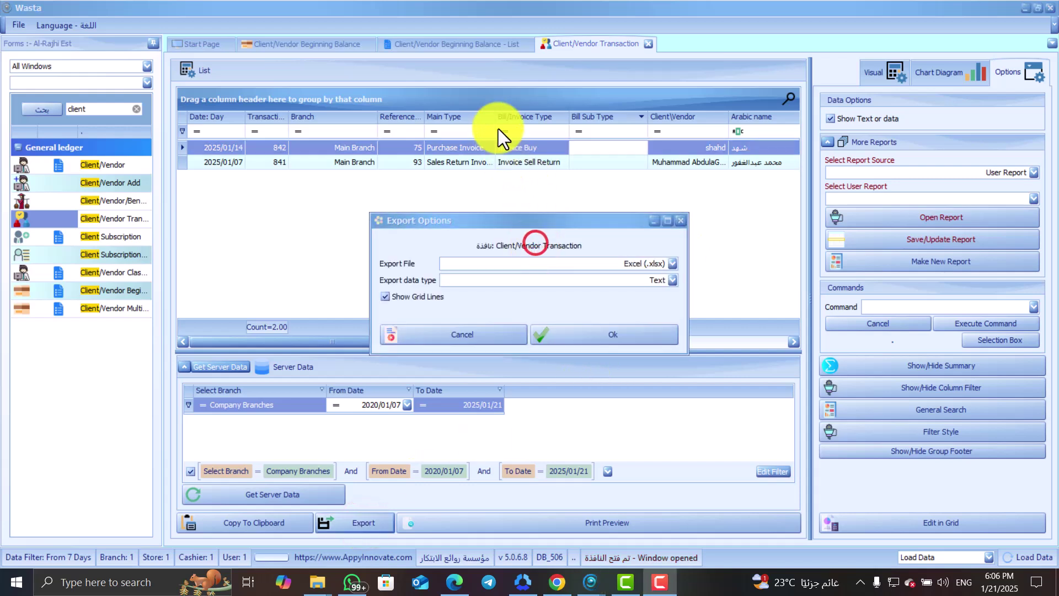
{"action": "left_click", "coordinate": [561, 335]}
{"action": "left_click", "coordinate": [538, 240]}
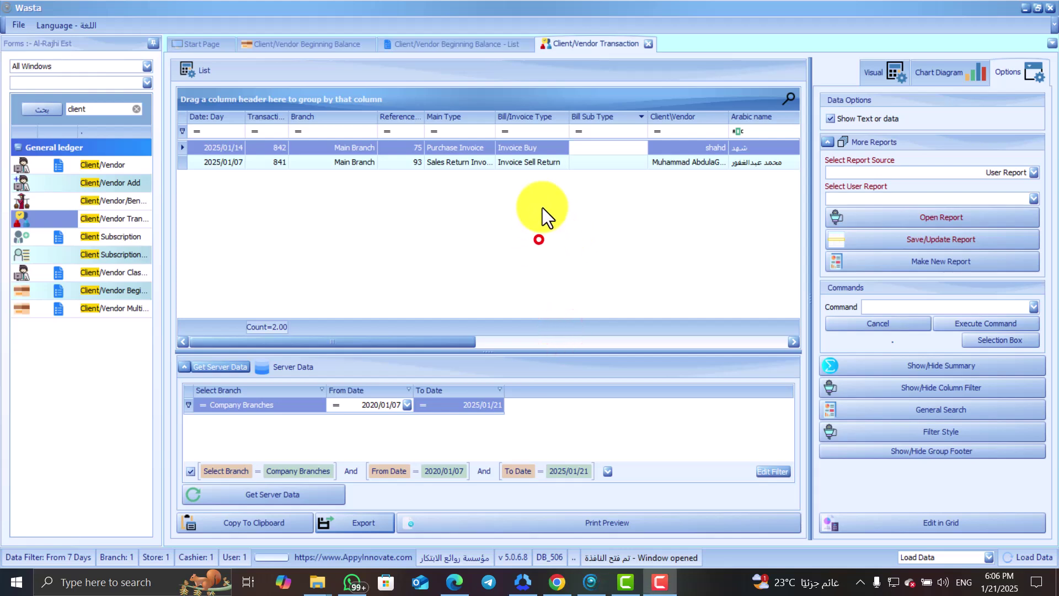
Save the exported transaction workbook in the wasta videos folder on drive C under the suggested file name
{"action": "left_click", "coordinate": [549, 153]}
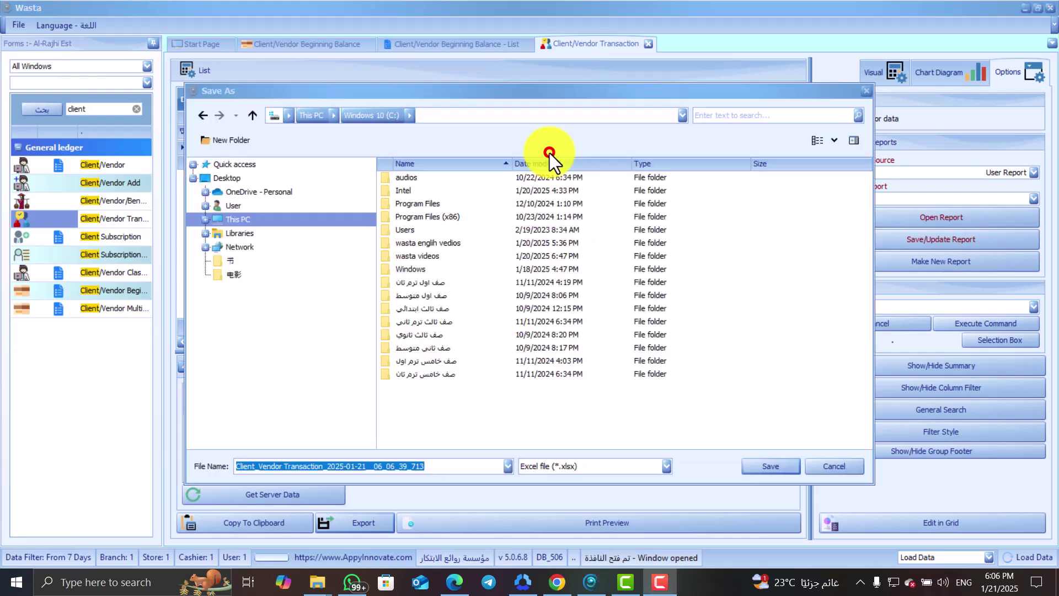
{"action": "double_click", "coordinate": [471, 256]}
{"action": "left_click", "coordinate": [770, 464]}
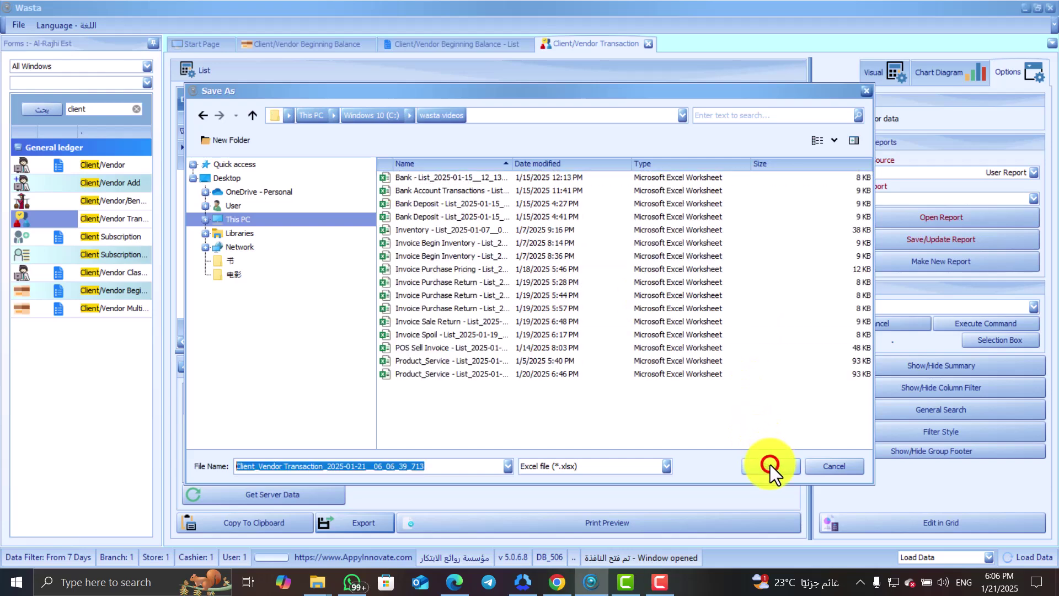
{"action": "left_click", "coordinate": [770, 464]}
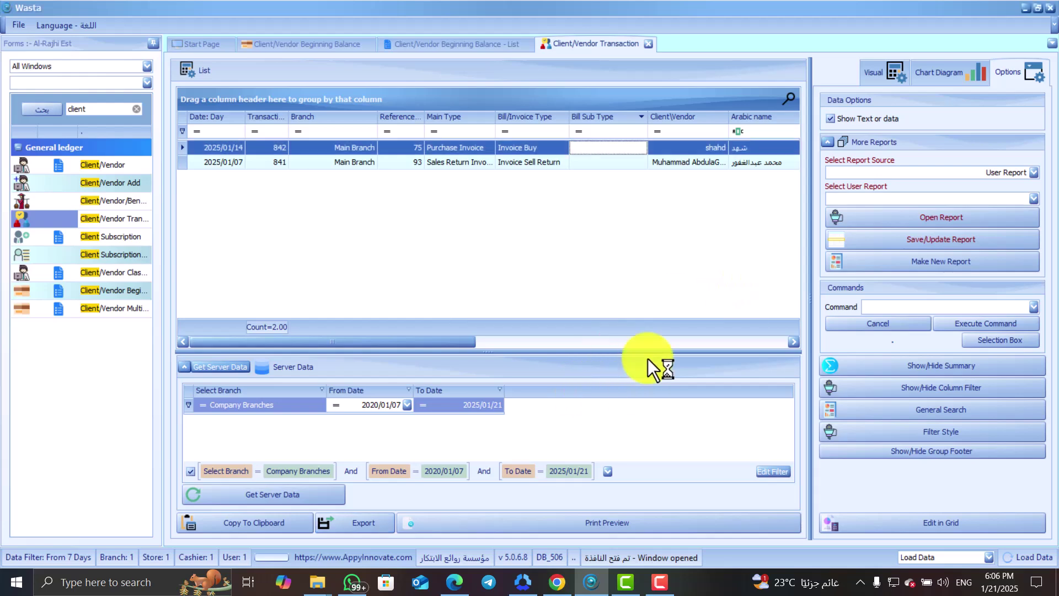
Open the exported transaction workbook in Excel to review it, close it, and return to the Start Page in Wasta
{"action": "left_click", "coordinate": [562, 154]}
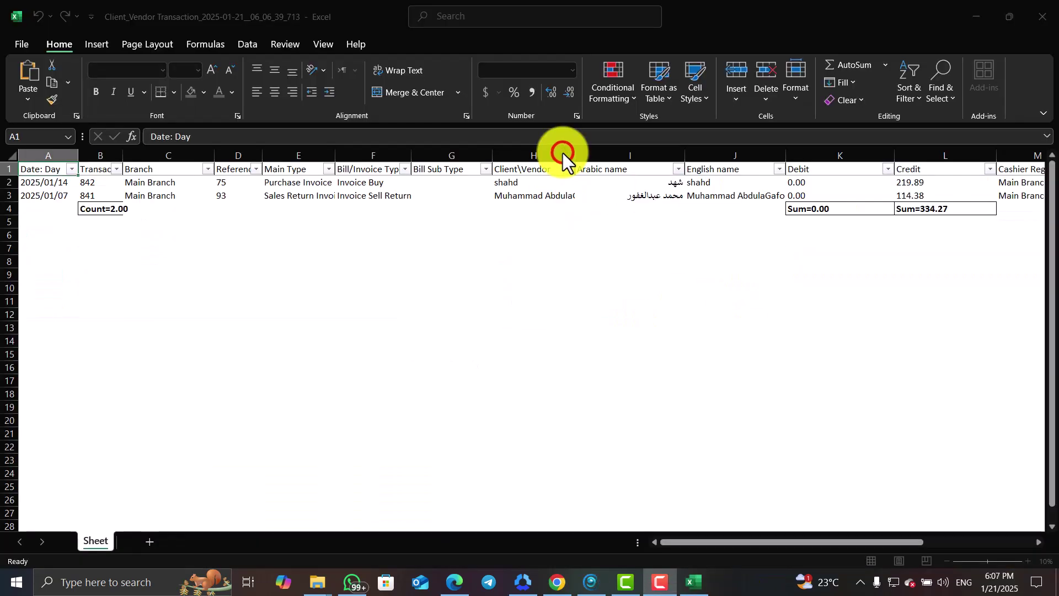
{"action": "left_click", "coordinate": [1042, 17]}
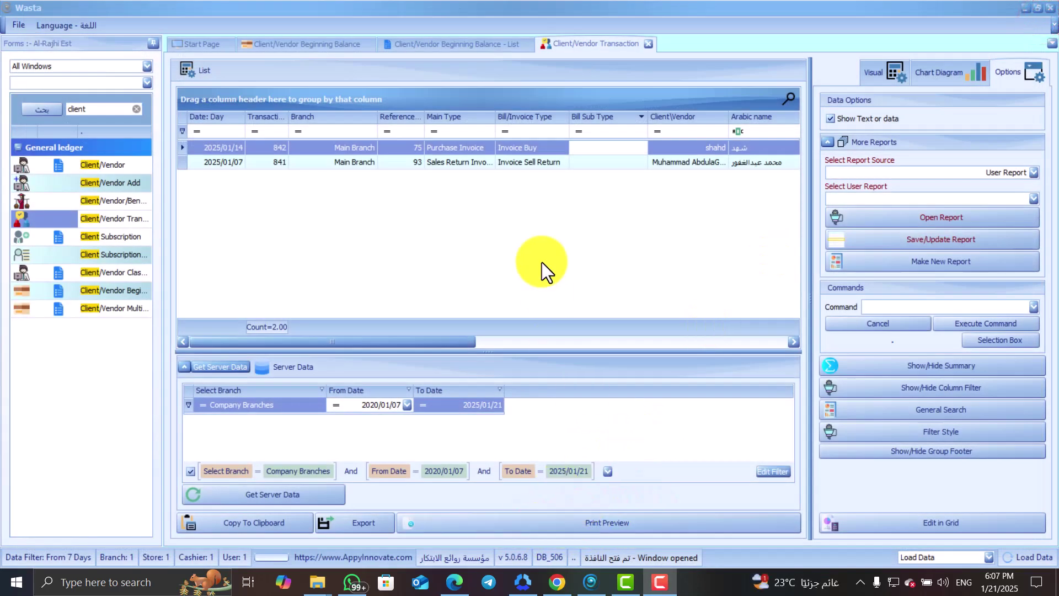
{"action": "left_click", "coordinate": [563, 144]}
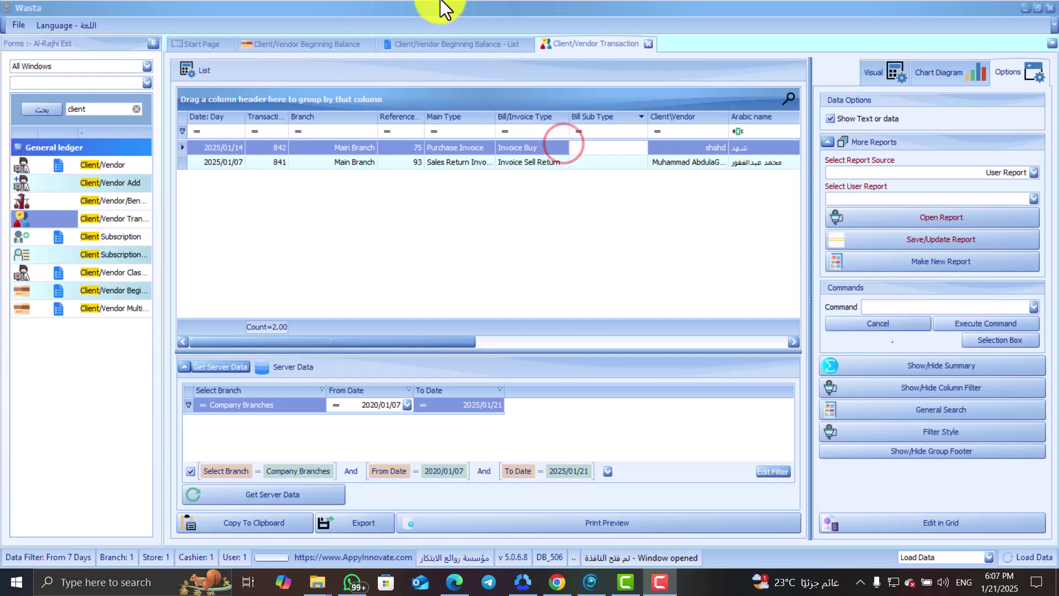
{"action": "left_click", "coordinate": [202, 44]}
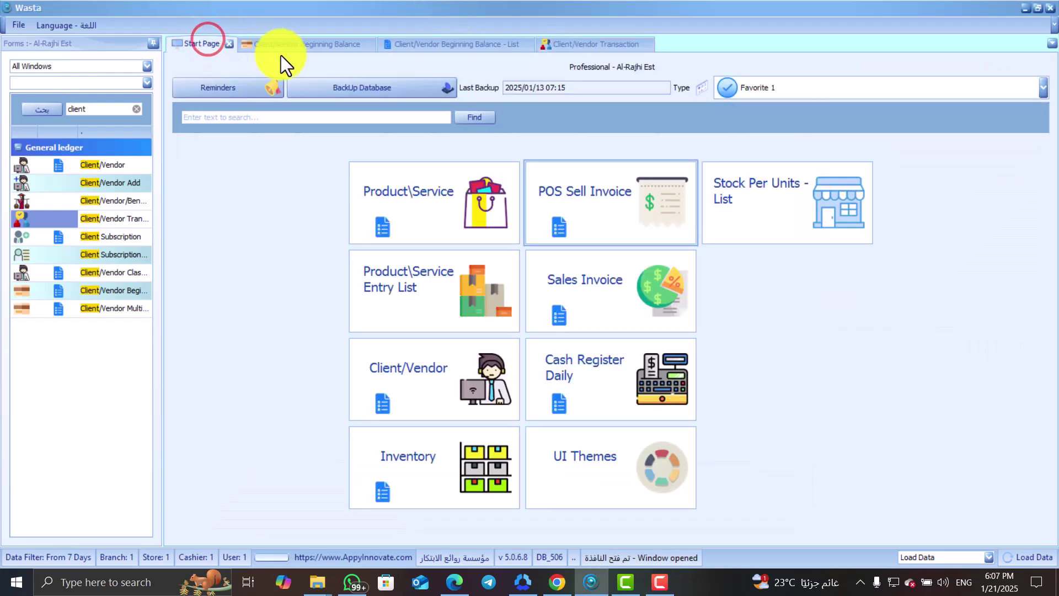